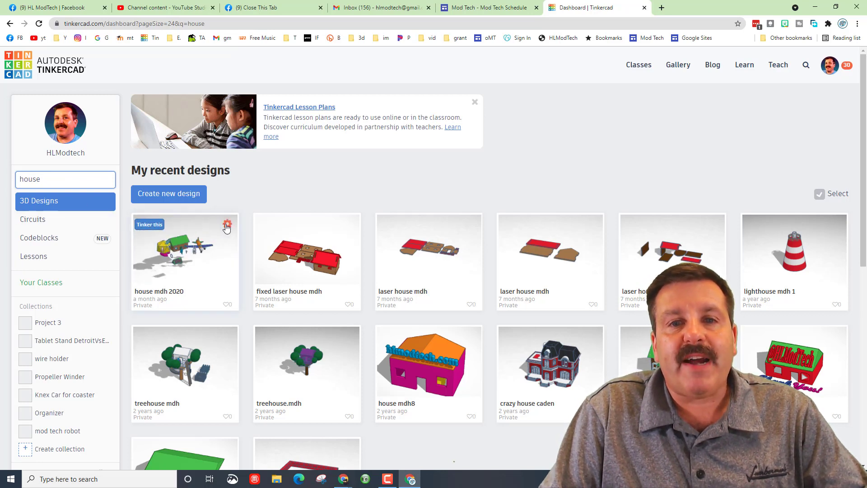
Duplicate the "house mdh 2020" design and open the copy for editing
click(227, 225)
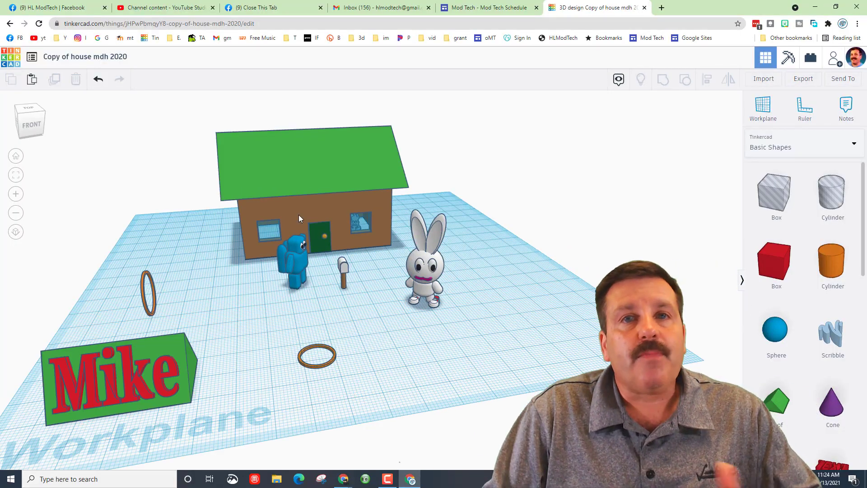
Hide the brown house walls and delete the leftover shape beneath them, exposing the house interior
mouse_move(298, 212)
right_down()
mouse_move(358, 210)
mouse_move(306, 221)
mouse_move(297, 206)
right_up()
click(295, 211)
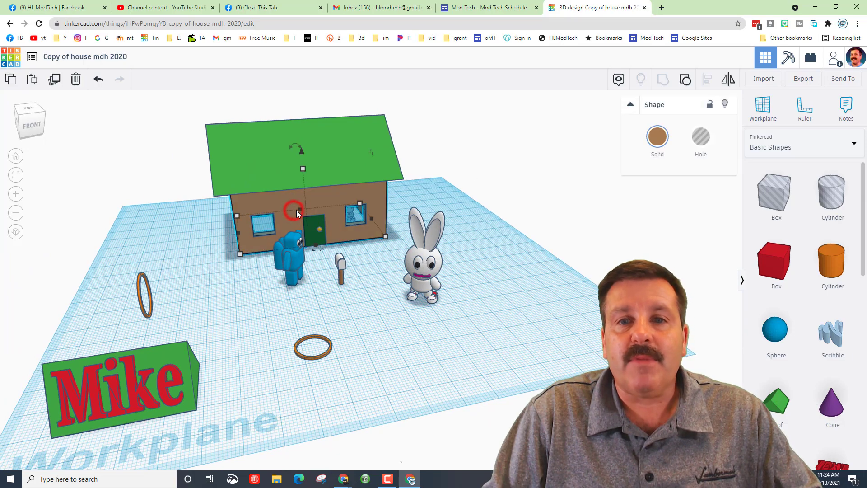
click(719, 105)
right_drag(264, 260, 234, 247)
click(233, 248)
key(Delete)
right_drag(396, 265, 164, 278)
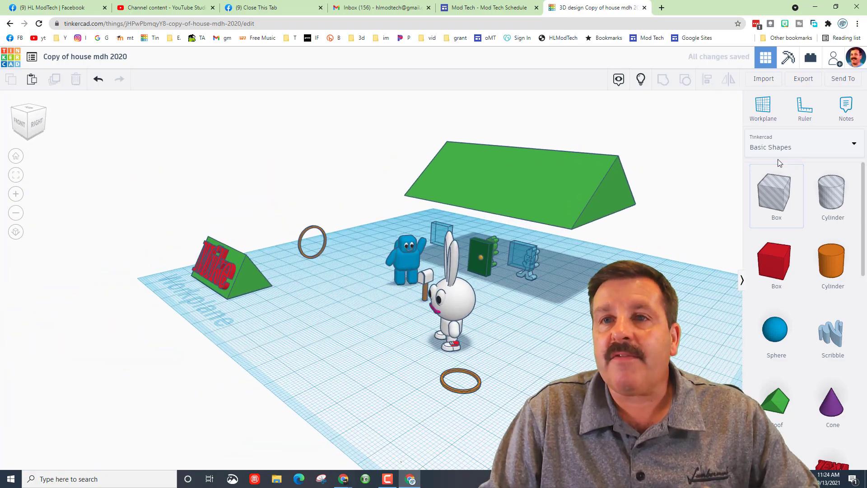
Add the table from the personal Shapes Collection to the workplane in front of the house
click(783, 151)
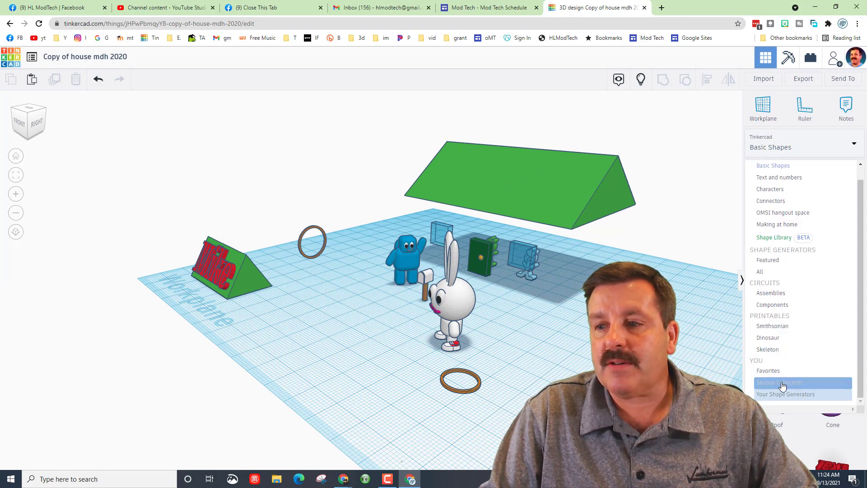
click(783, 384)
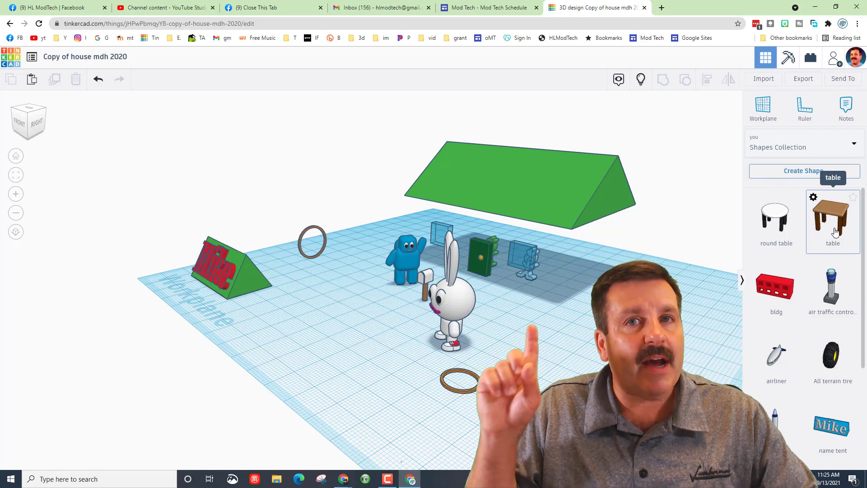
click(833, 230)
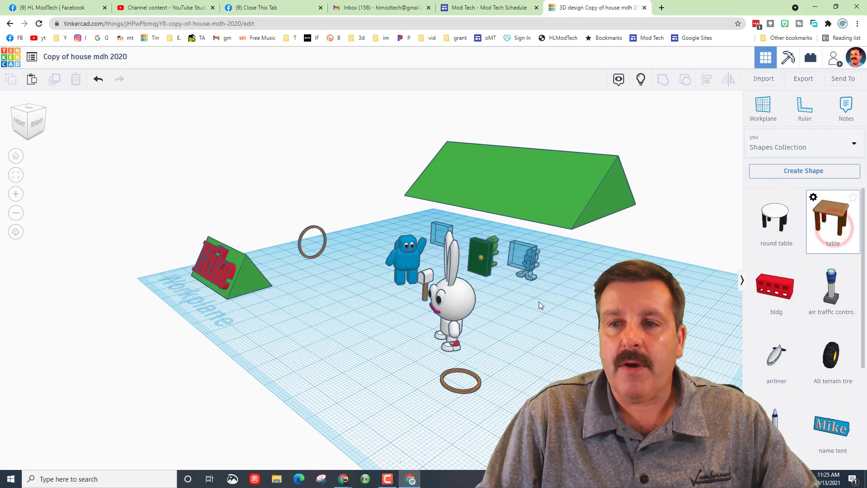
click(548, 321)
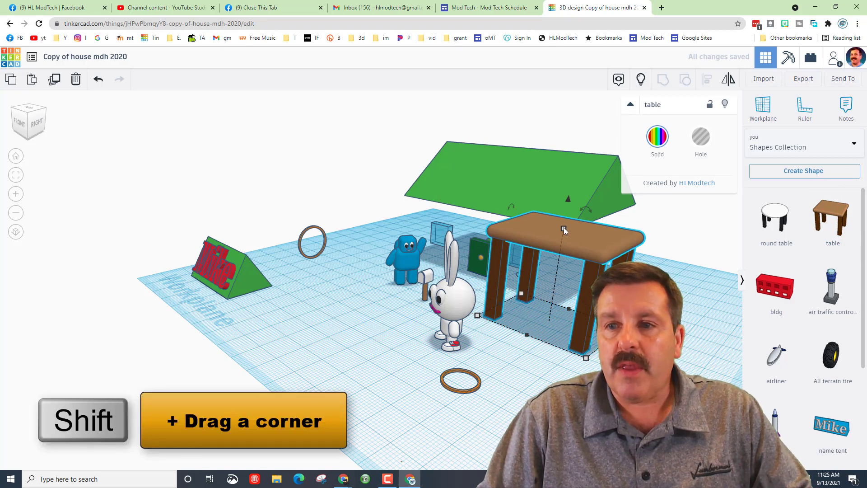
Scale the table down proportionally and move it under the roof, within the house footprint
shift+drag(564, 230, 564, 285)
right_drag(525, 371, 478, 361)
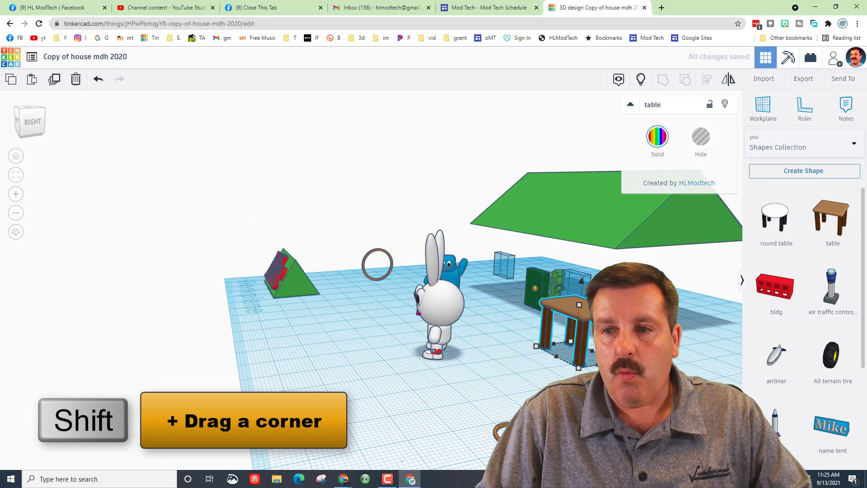
drag(591, 312, 612, 301)
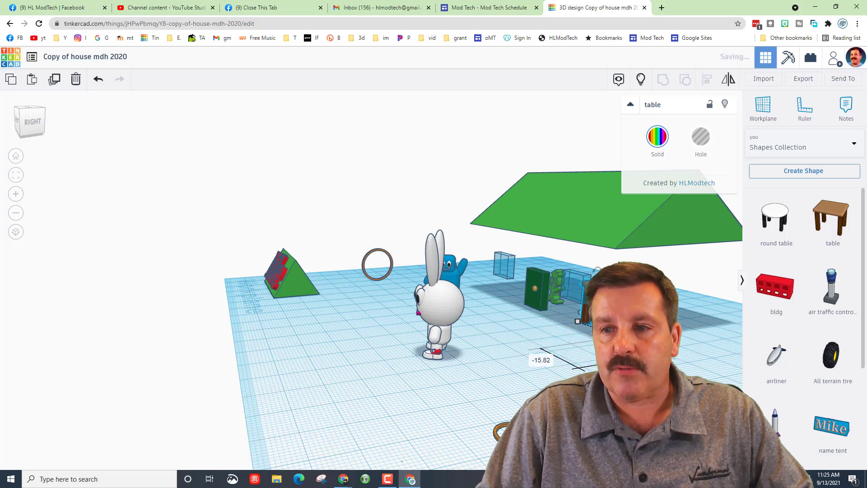
key(Right)
key(Down)
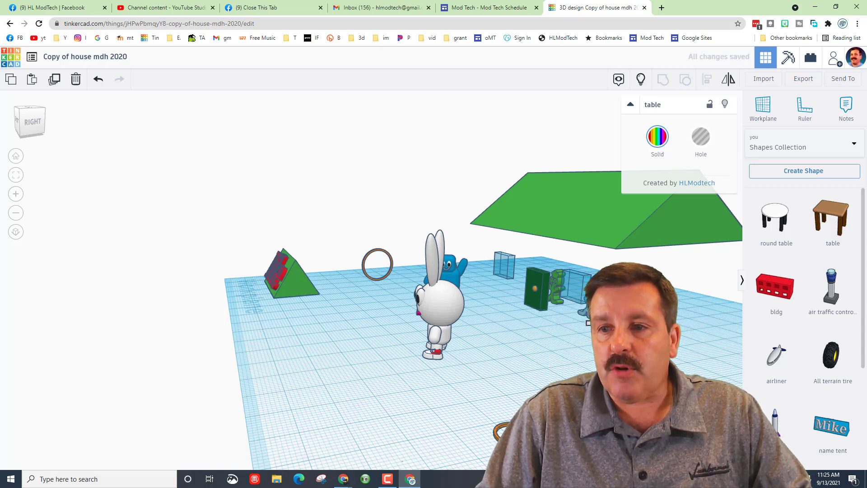
Find the chair on page 4 of the personal Shapes Collection and place it near the house
right_drag(595, 343, 641, 379)
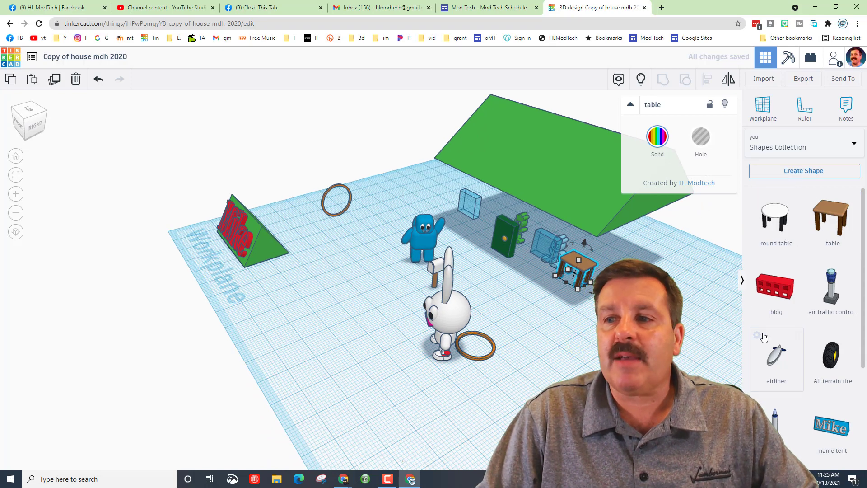
scroll(763, 337, down, 3)
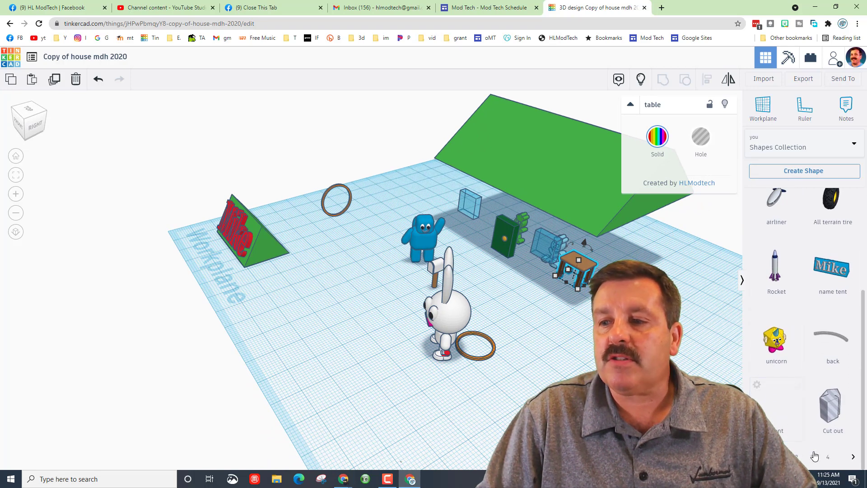
scroll(812, 316, down, 6)
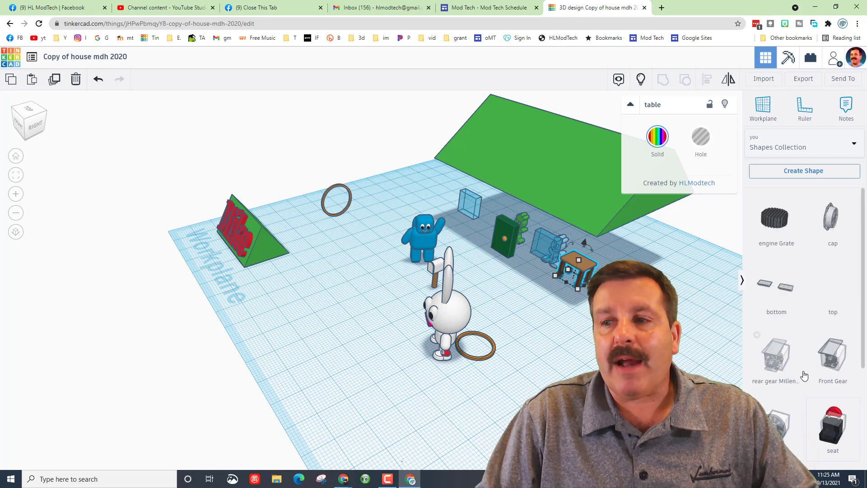
scroll(830, 283, down, 3)
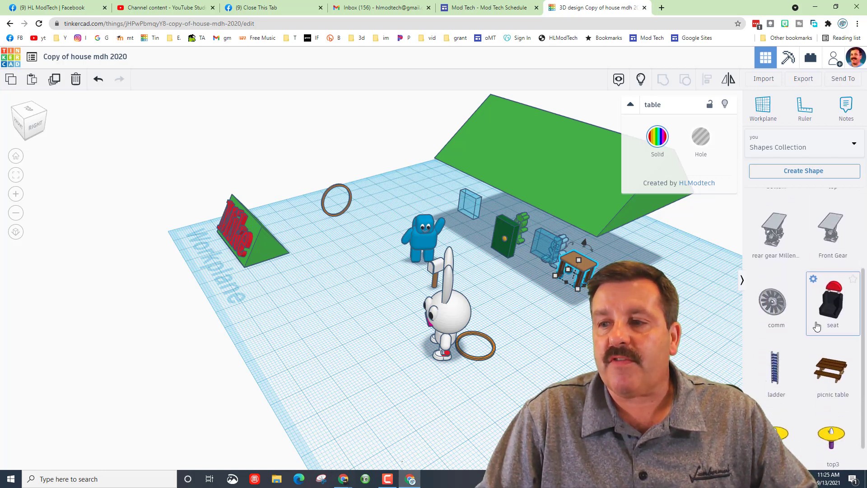
click(811, 456)
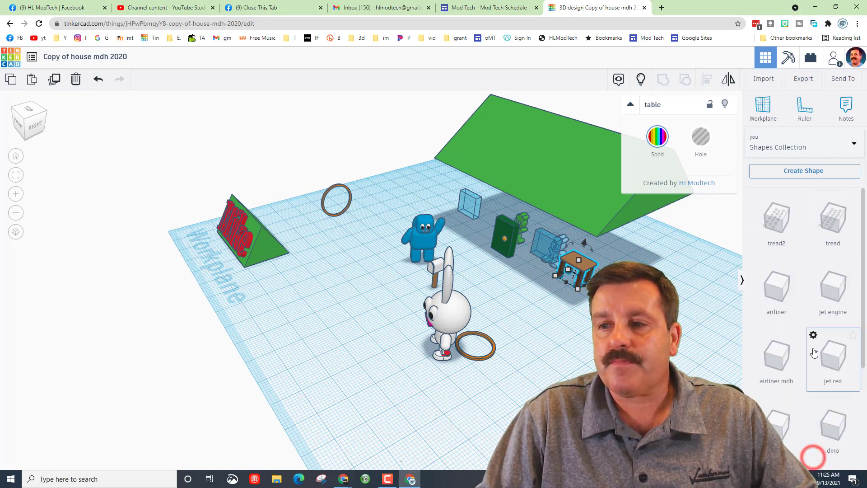
scroll(811, 310, down, 3)
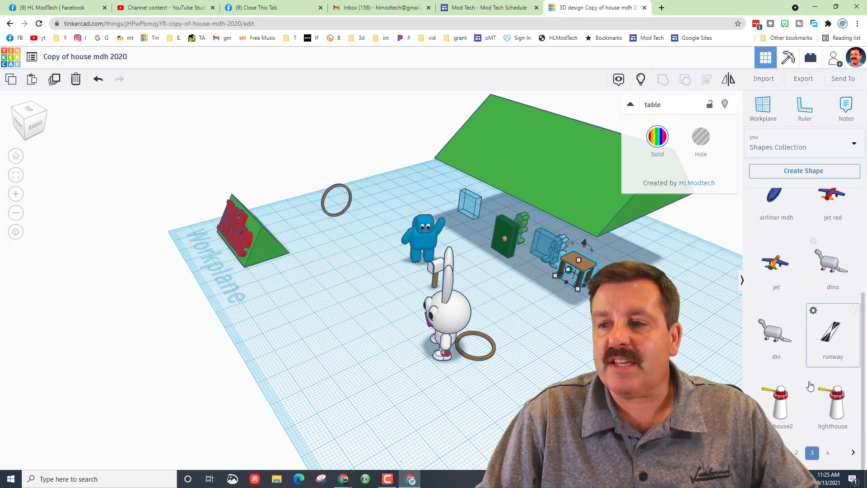
click(827, 456)
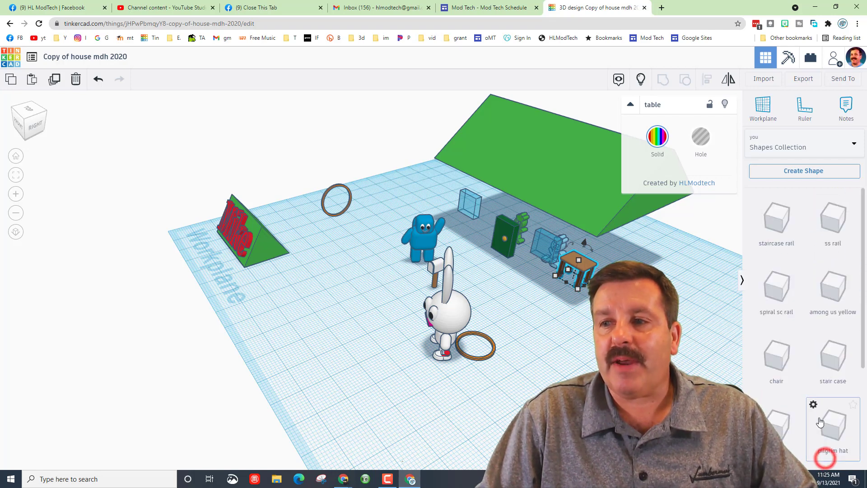
click(772, 361)
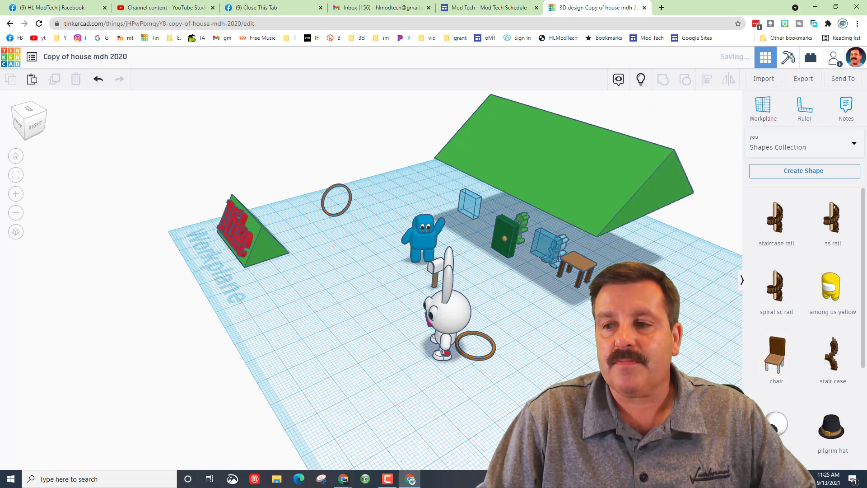
right_drag(710, 353, 708, 312)
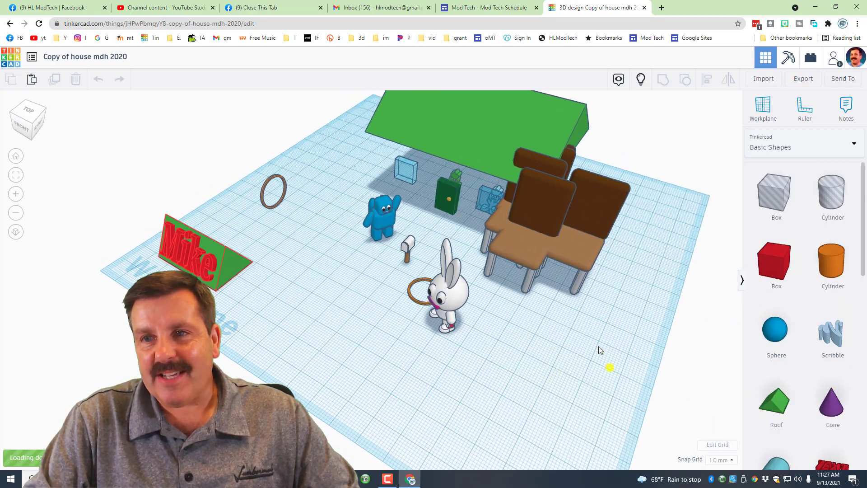
Delete the three extra chairs in front of the house
click(591, 268)
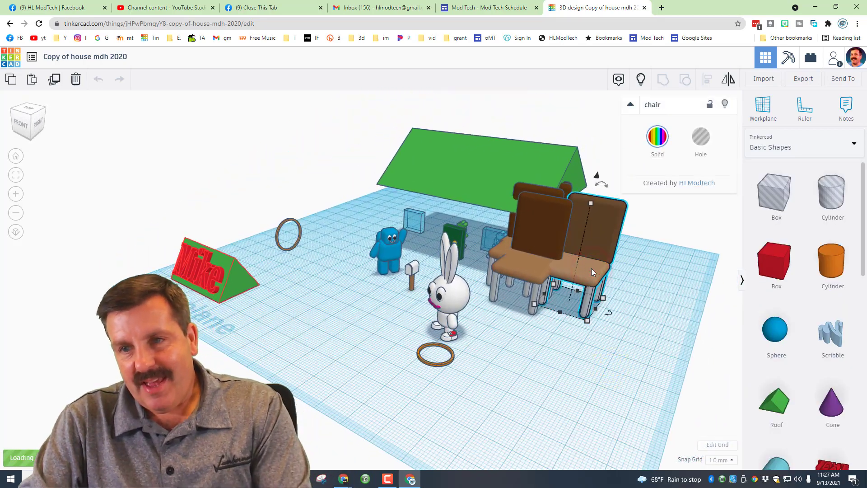
key(Delete)
click(530, 270)
key(Delete)
click(527, 259)
key(Delete)
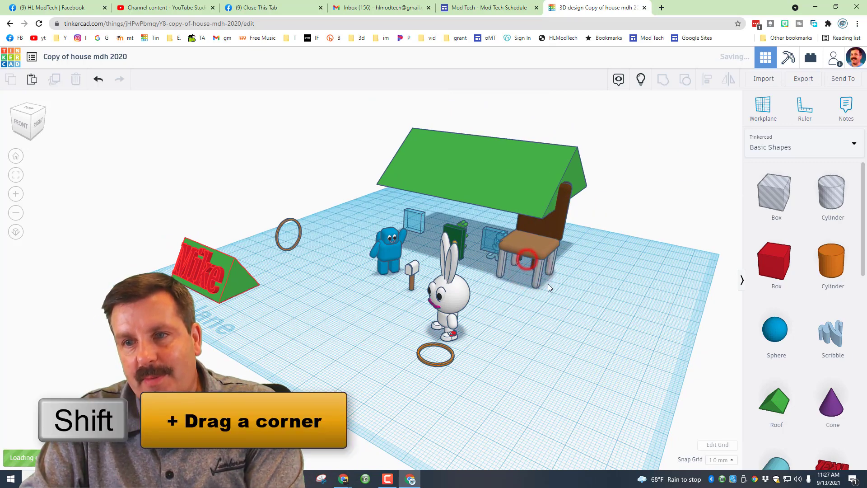
Shrink a chair proportionally to match the table and delete the remaining oversized chair
mouse_move(548, 283)
right_down()
mouse_move(484, 254)
mouse_move(541, 270)
right_up()
click(541, 270)
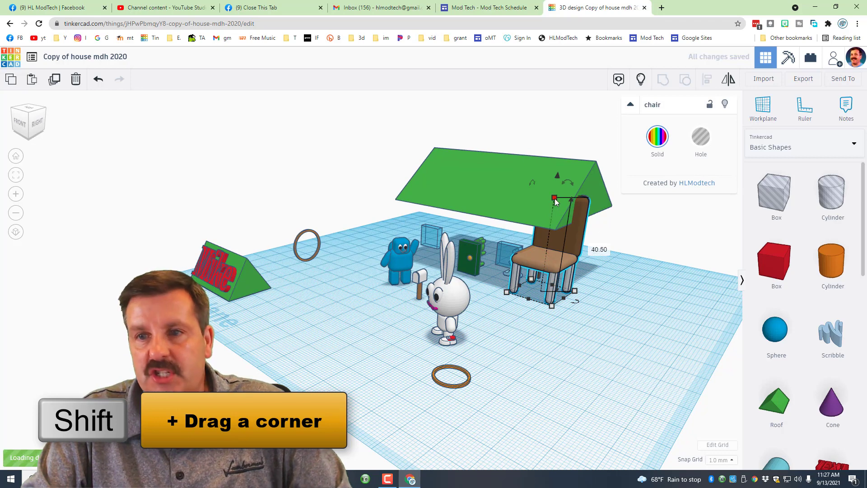
shift+drag(554, 198, 557, 261)
click(578, 230)
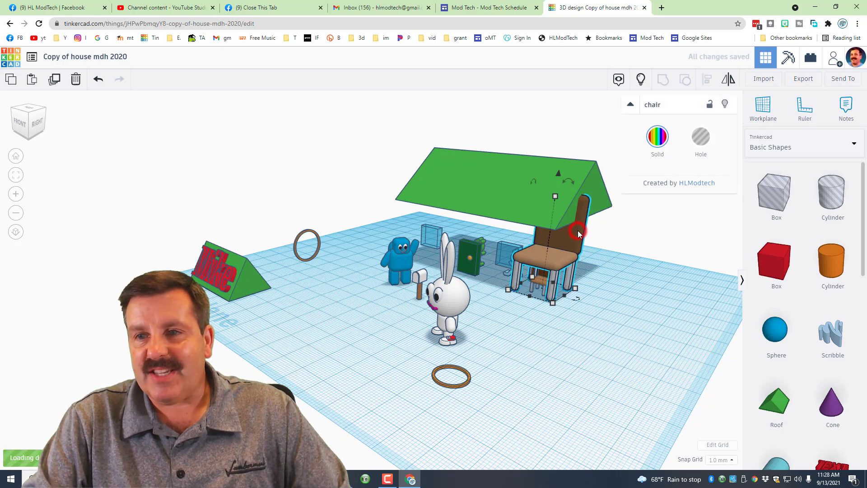
key(Delete)
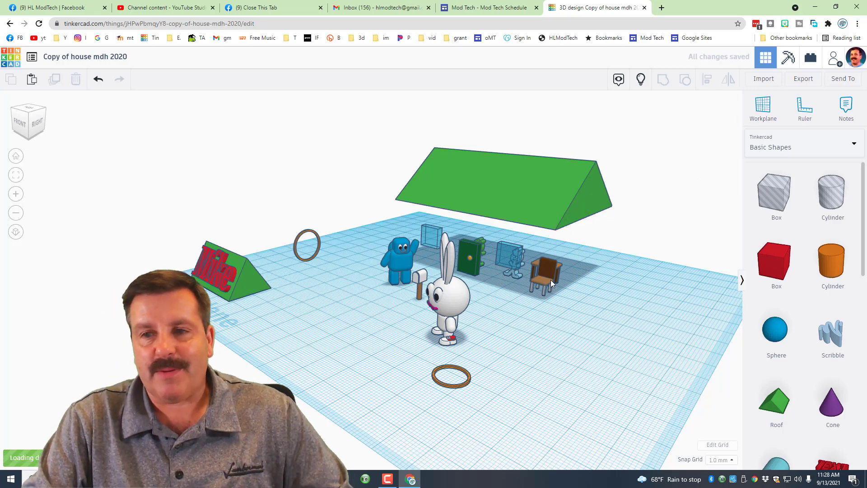
Move the small chair to the far side of the table
click(551, 273)
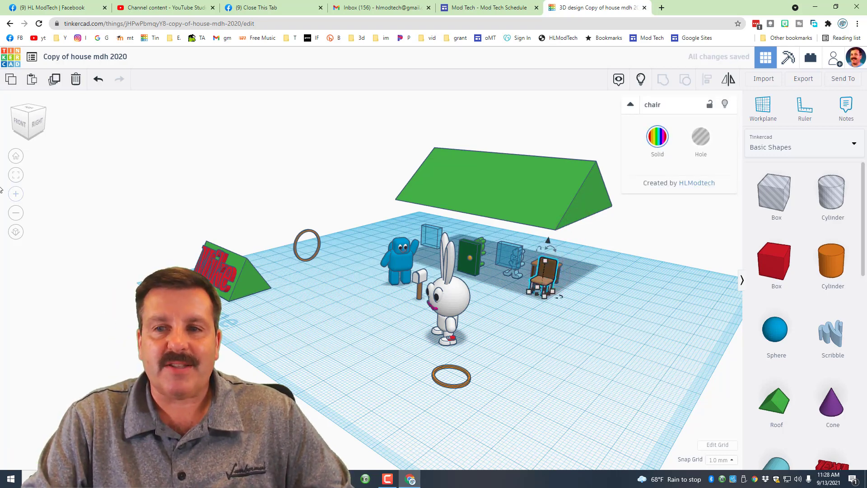
click(15, 175)
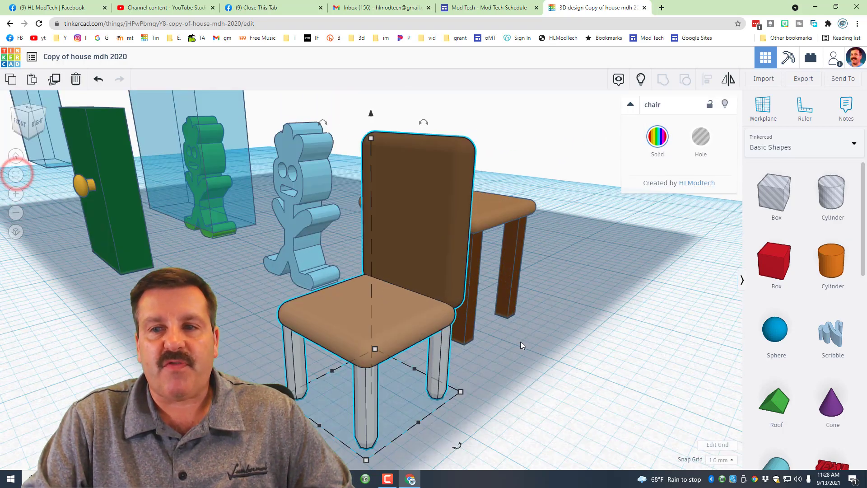
click(417, 322)
key(ctrl+z)
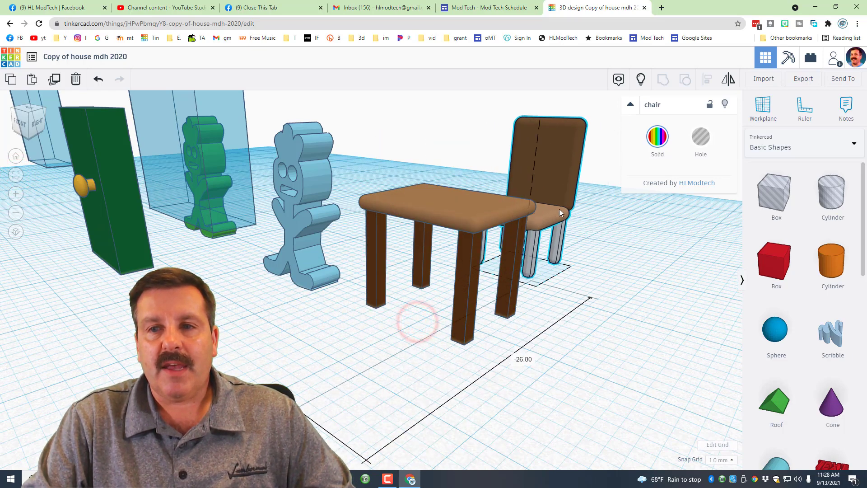
Resize the table to 16 mm long and 11 mm wide
click(449, 213)
drag(390, 291, 353, 275)
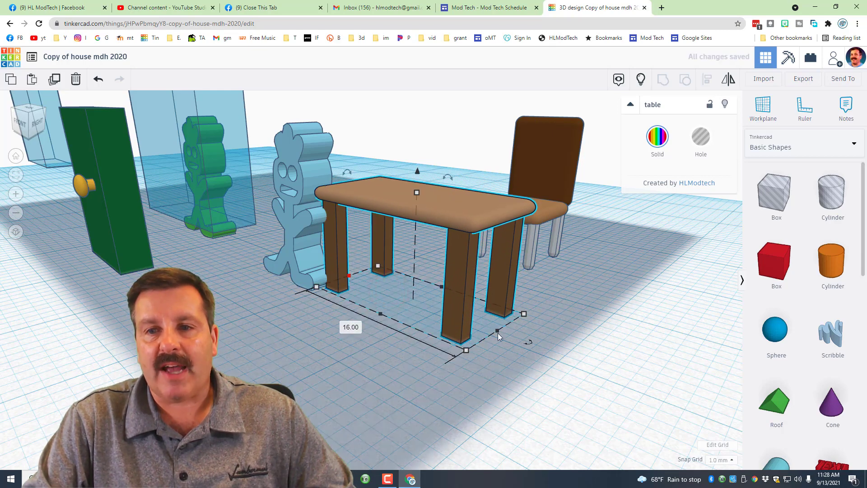
right_drag(557, 331, 524, 312)
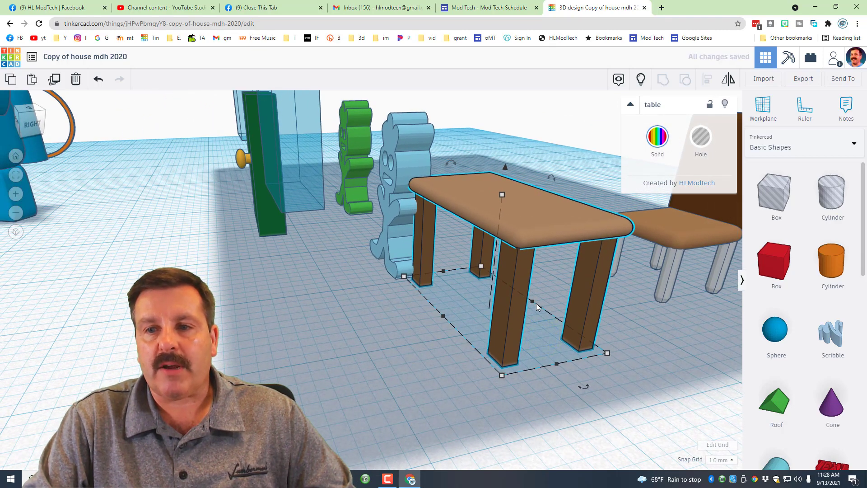
drag(533, 301, 563, 294)
scroll(560, 303, down, 2)
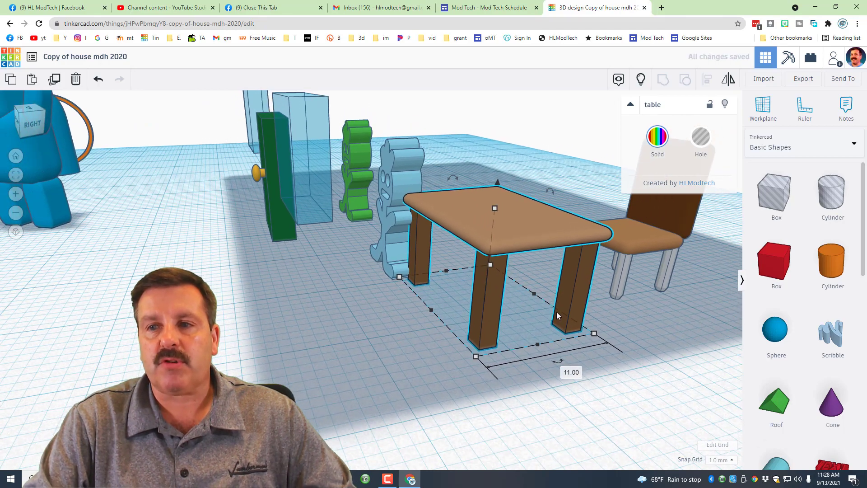
Set a second chair at an adjacent side of the table, arranging both chairs around it
right_drag(556, 313, 535, 280)
scroll(547, 315, down, 3)
drag(611, 277, 611, 331)
drag(664, 338, 612, 346)
drag(622, 290, 478, 332)
right_drag(285, 315, 445, 314)
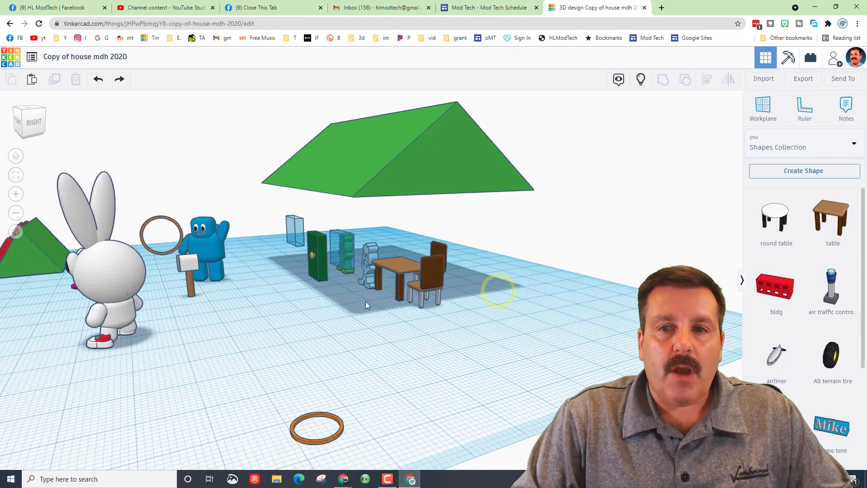
Move the table and both chairs farther inside the house footprint, keeping the chairs around the table
scroll(364, 302, up, 5)
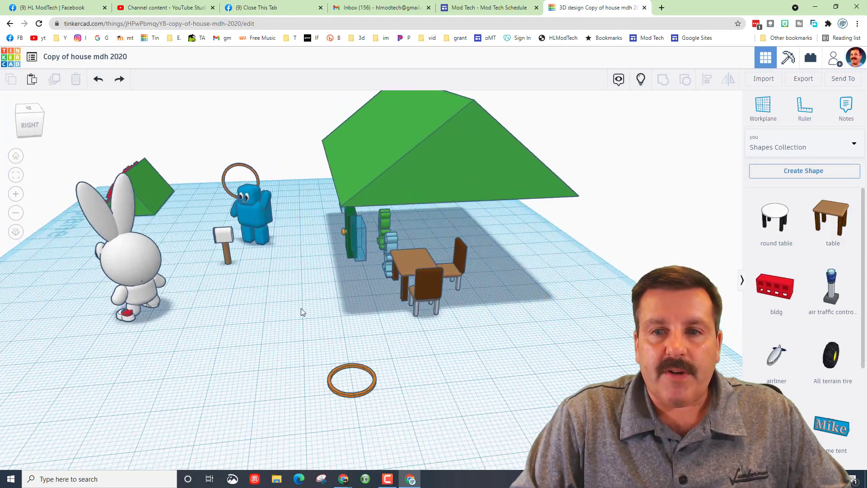
drag(432, 269, 465, 242)
drag(456, 274, 479, 244)
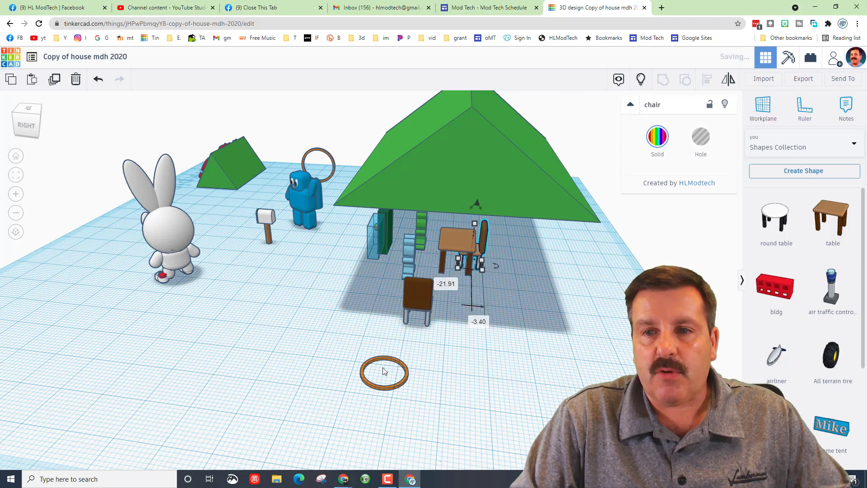
drag(414, 300, 453, 269)
right_drag(348, 349, 447, 359)
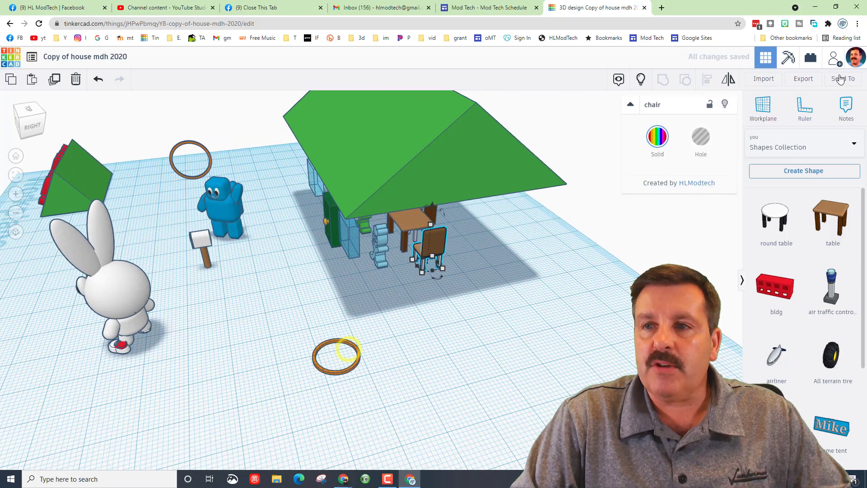
Show all hidden shapes to check the full house, and hide the brown house walls again
click(642, 78)
right_drag(224, 367, 269, 330)
click(515, 269)
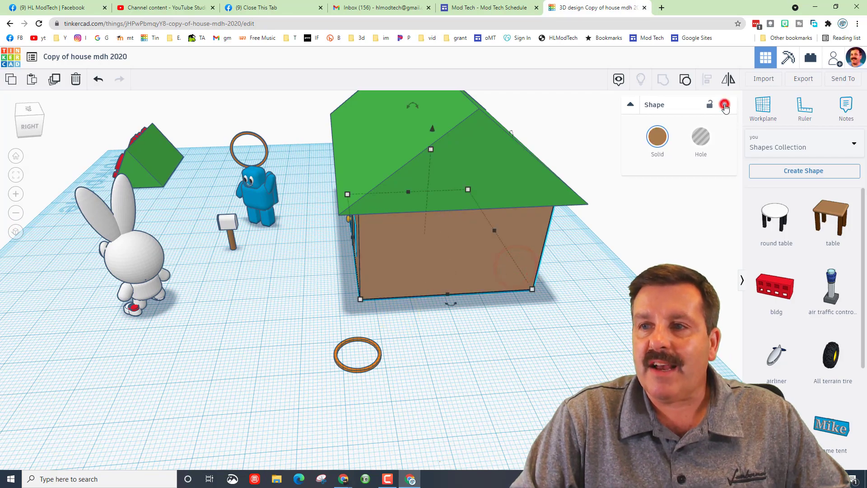
click(724, 105)
right_drag(488, 305, 210, 292)
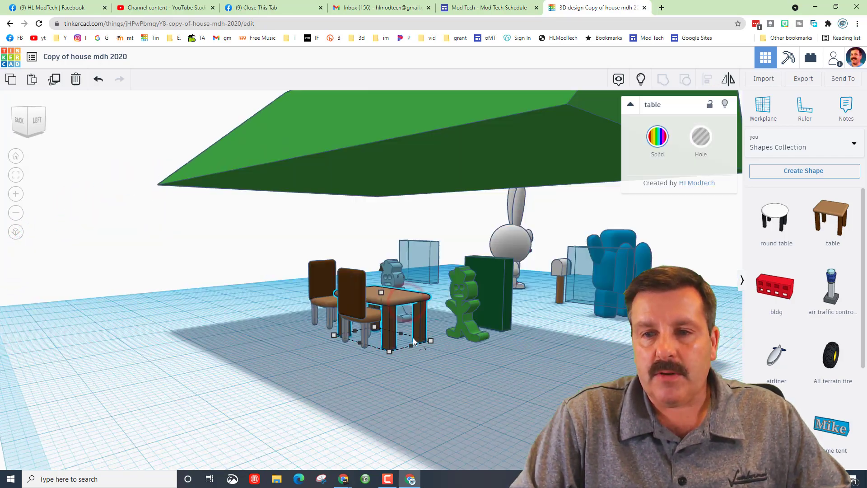
Nudge the table slightly inside the house and stretch the green figure taller
mouse_move(404, 352)
mouse_down()
mouse_move(428, 352)
mouse_move(414, 348)
mouse_up()
right_drag(469, 349, 418, 367)
click(436, 330)
right_drag(545, 331, 413, 302)
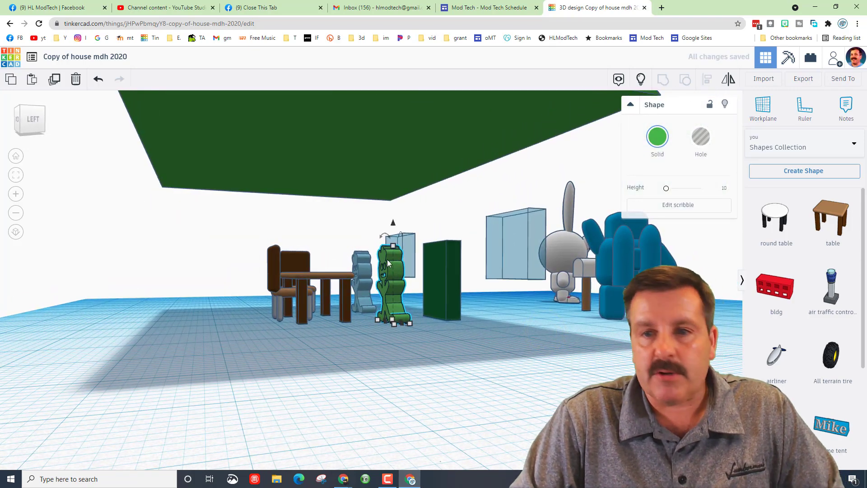
drag(392, 246, 394, 226)
right_drag(336, 315, 350, 362)
scroll(350, 364, down, 3)
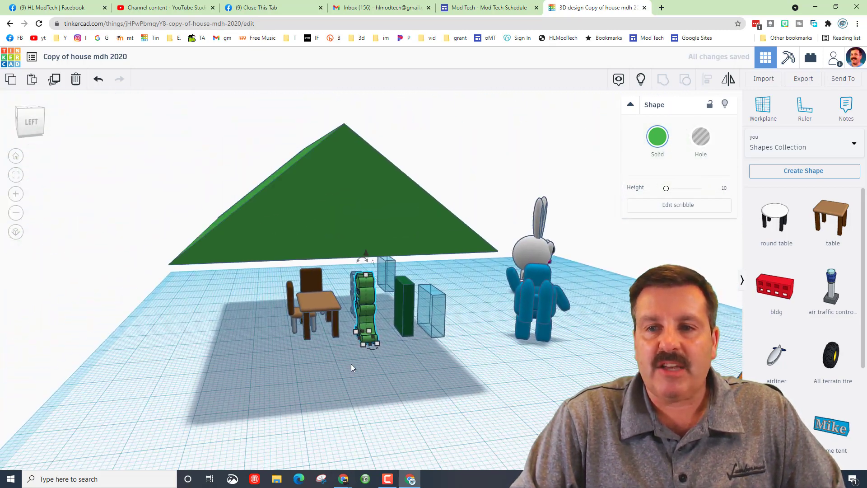
Open the Tinkercad Shape Library and look through its list of shape categories
click(802, 155)
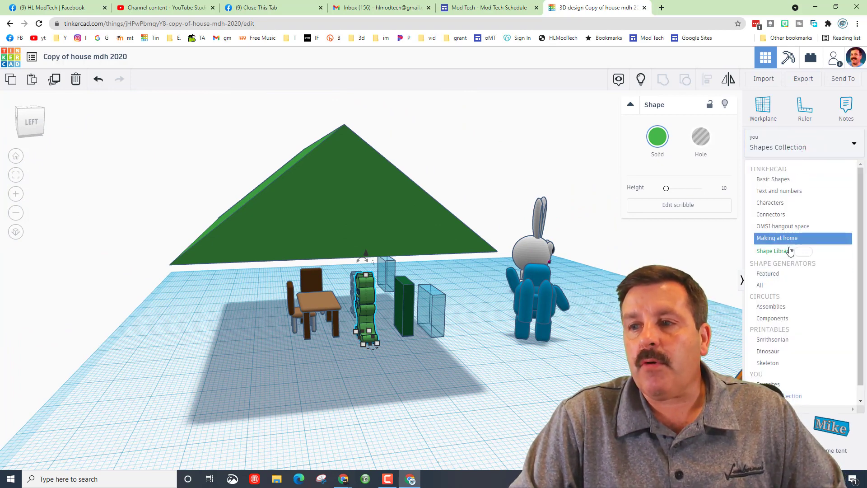
click(783, 250)
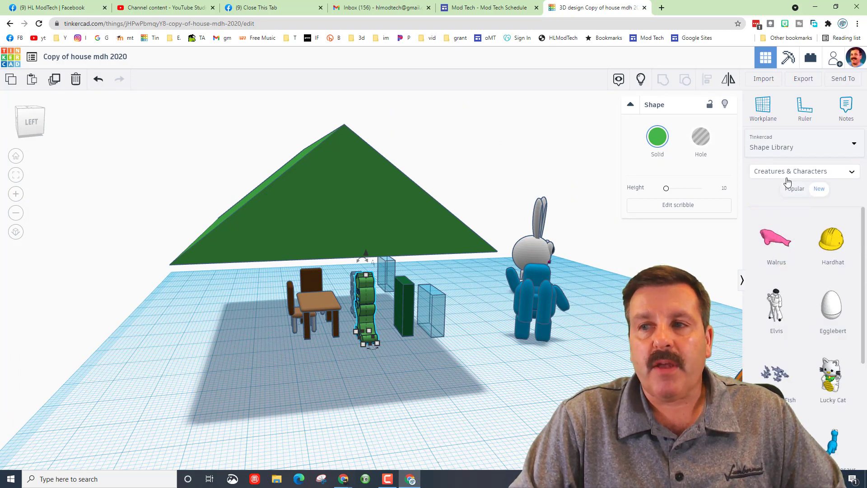
click(786, 174)
scroll(787, 235, down, 3)
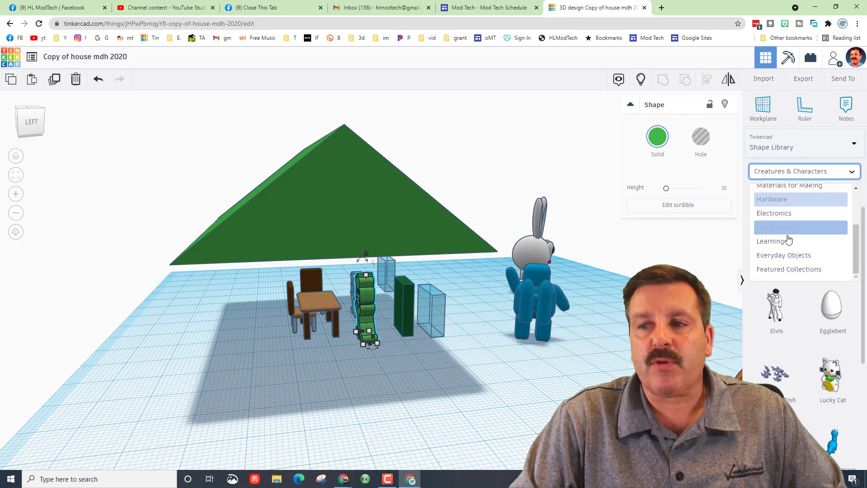
scroll(787, 266, up, 3)
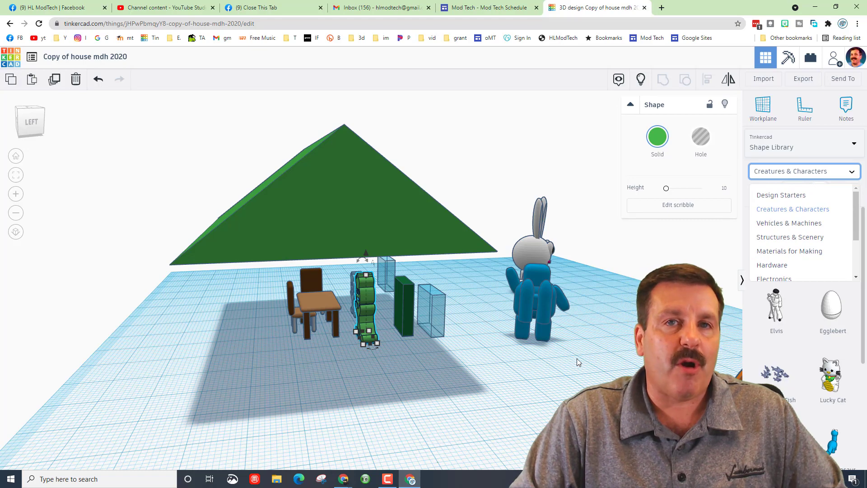
Show all hidden shapes again and face the front of the finished house
right_drag(582, 357, 506, 362)
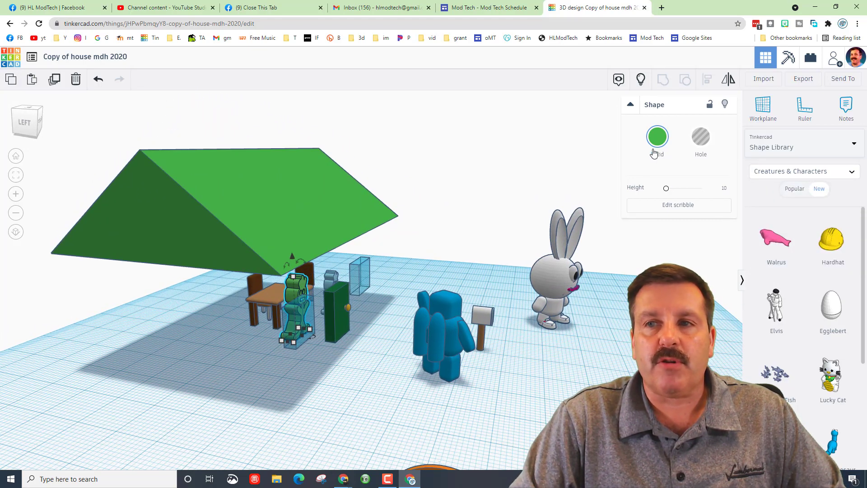
click(641, 79)
right_drag(605, 343, 504, 383)
right_drag(546, 331, 514, 330)
Find and open the Windows Snipping Tool, and place its window clear of the house
click(131, 480)
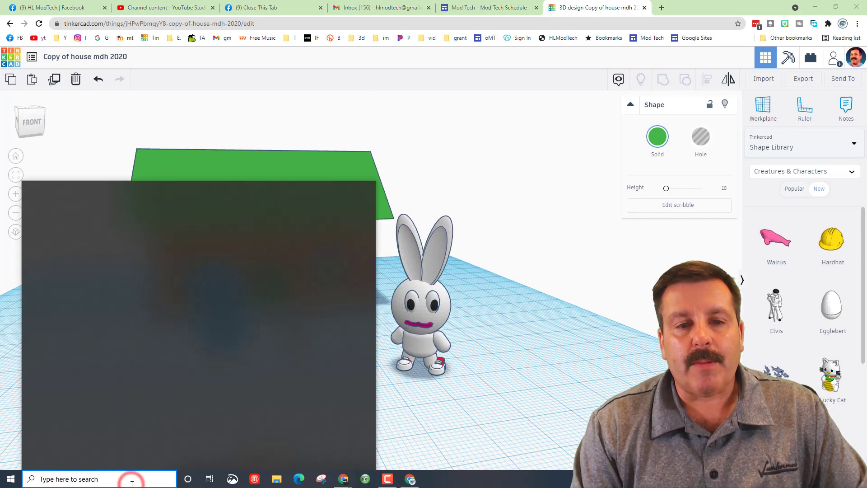
text(sn)
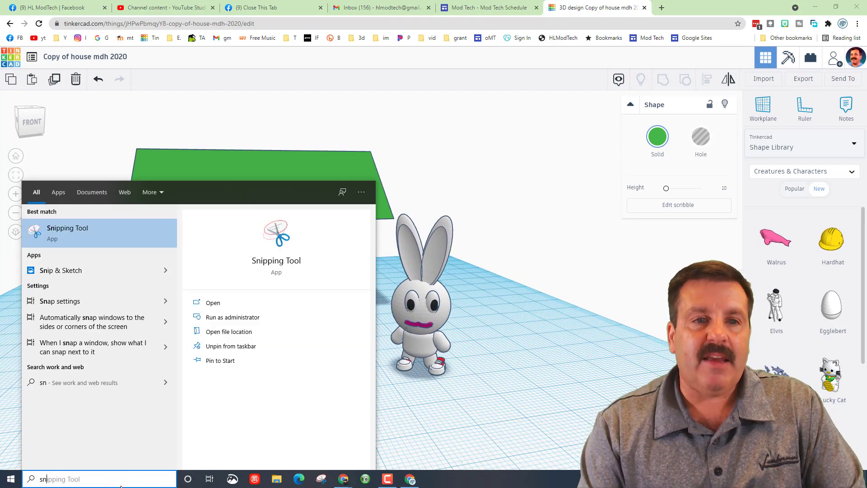
right_click(116, 244)
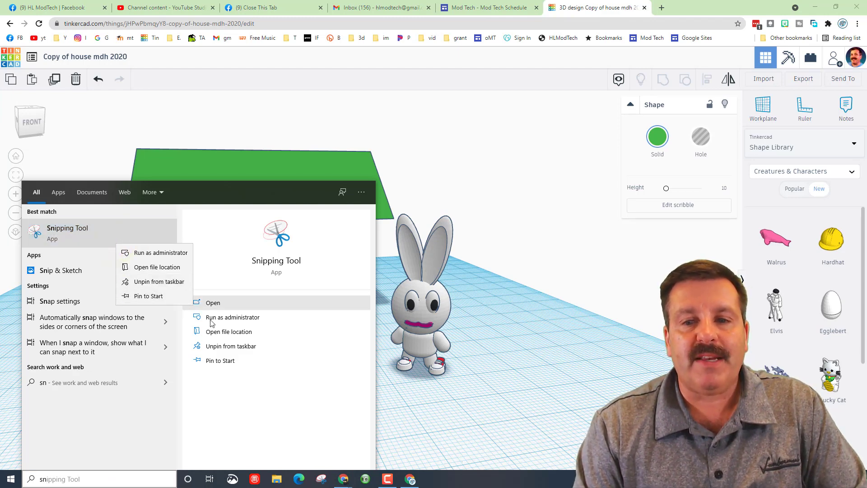
click(320, 481)
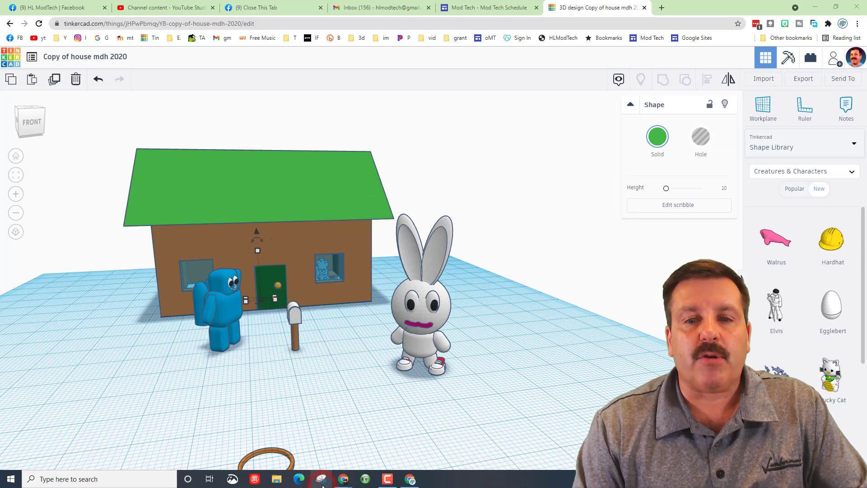
drag(432, 116, 697, 264)
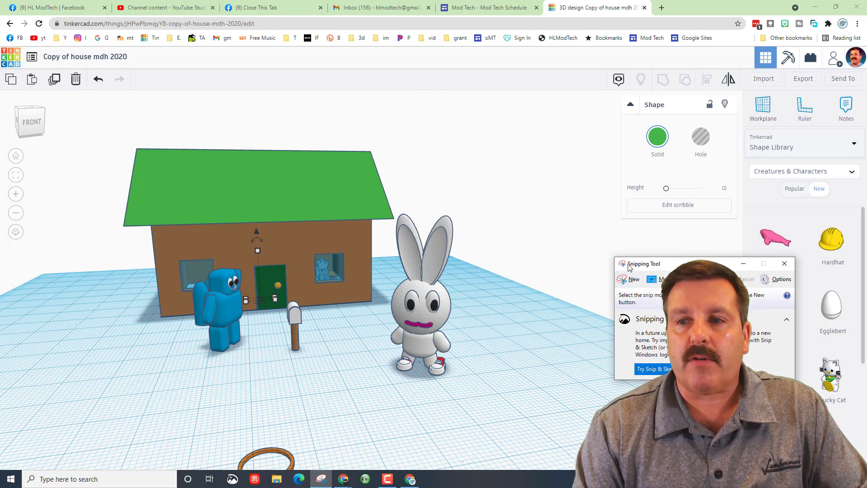
Frame the house front with both characters up close and capture the scene as a rectangular snip
mouse_move(505, 361)
right_down()
mouse_move(517, 338)
mouse_move(514, 360)
right_up()
scroll(515, 361, up, 1)
scroll(451, 352, up, 5)
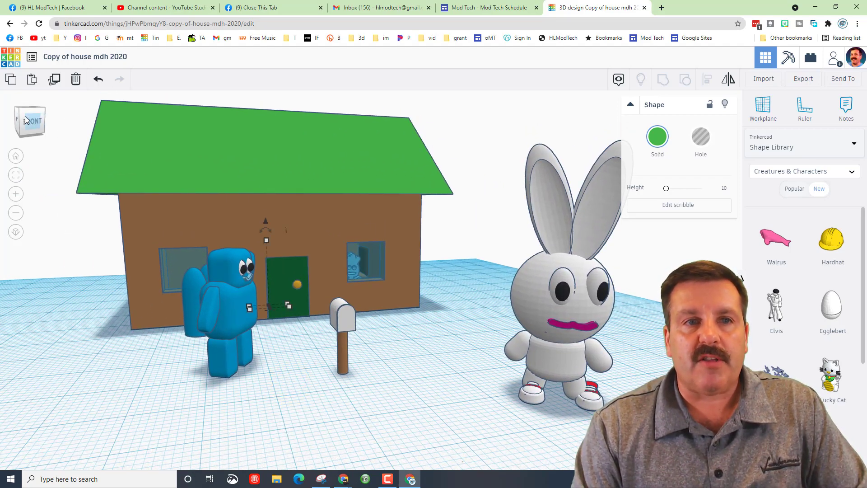
drag(42, 109, 44, 110)
click(321, 478)
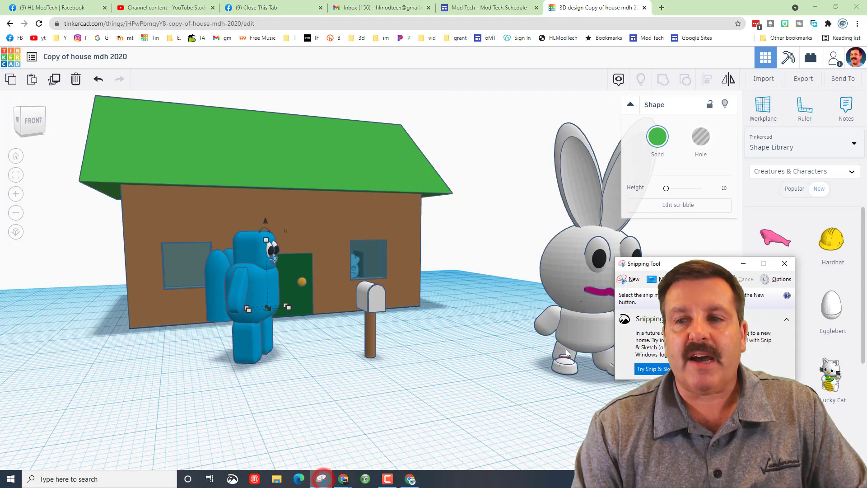
click(629, 279)
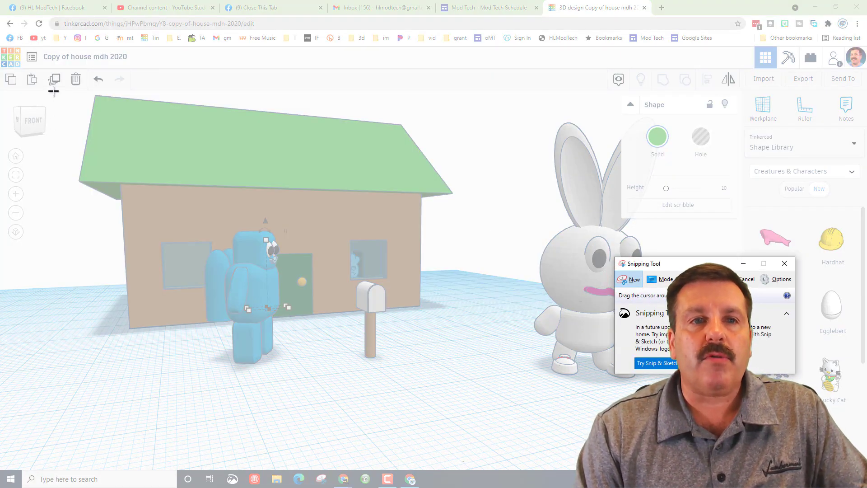
drag(54, 91, 674, 432)
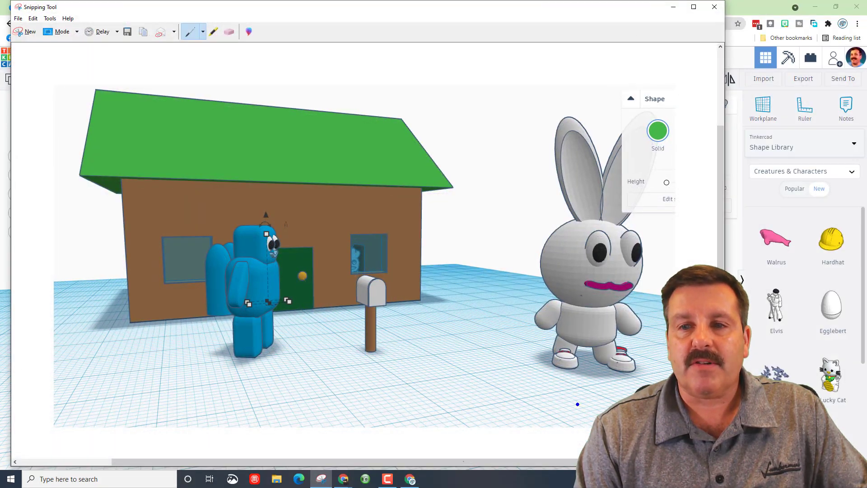
Save the snip as the PNG file "house mdh" in Downloads, replacing the existing file
click(129, 37)
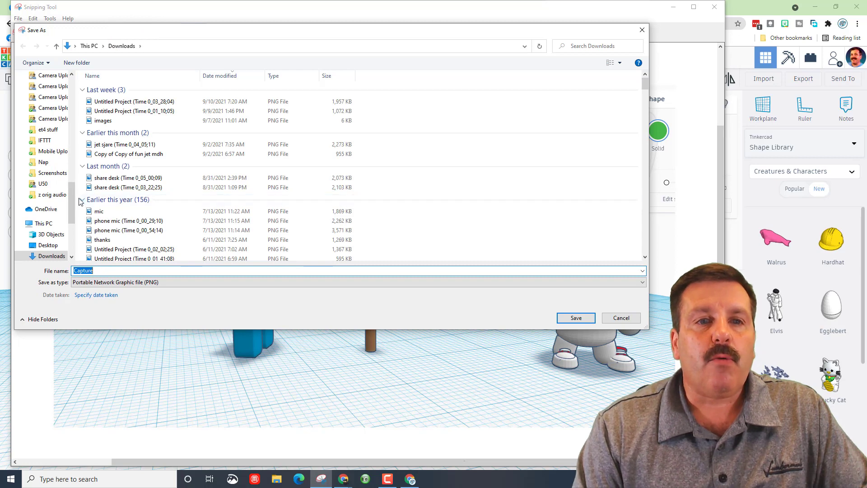
drag(72, 201, 70, 93)
click(55, 104)
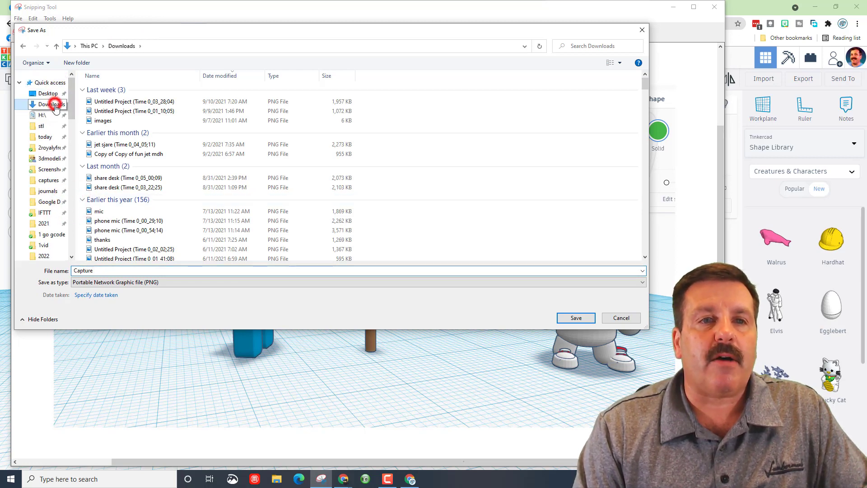
click(110, 270)
text(h)
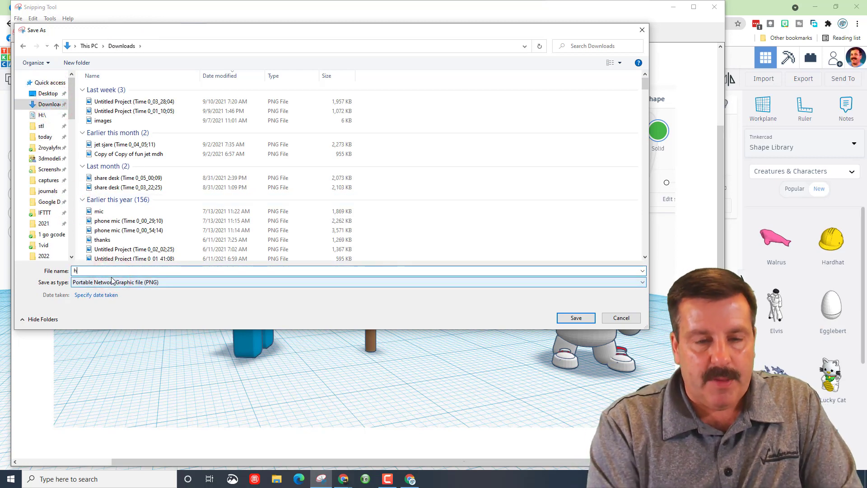
text(ouse mdh)
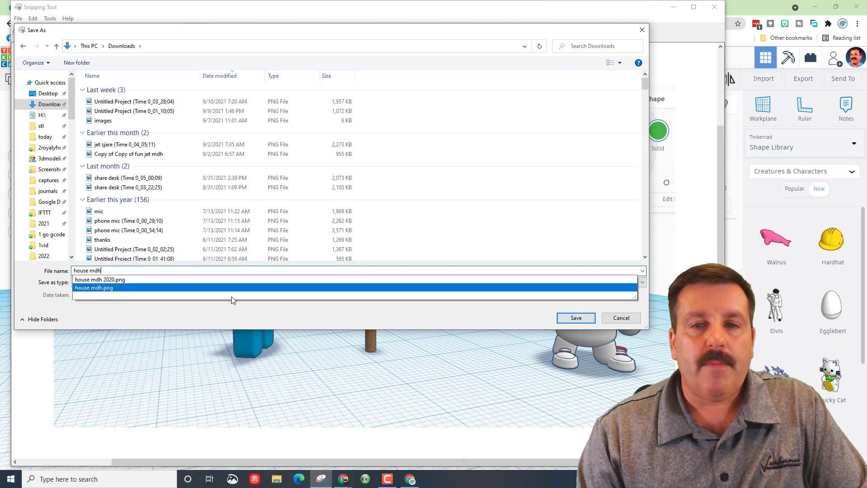
click(582, 319)
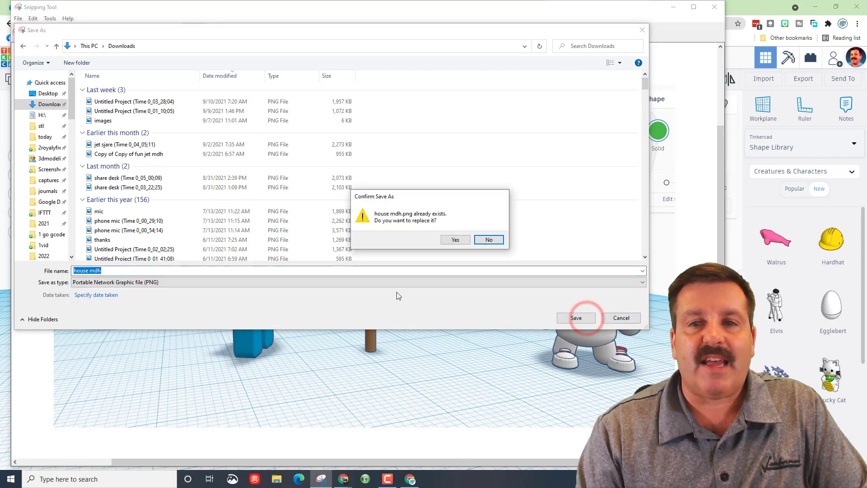
click(455, 240)
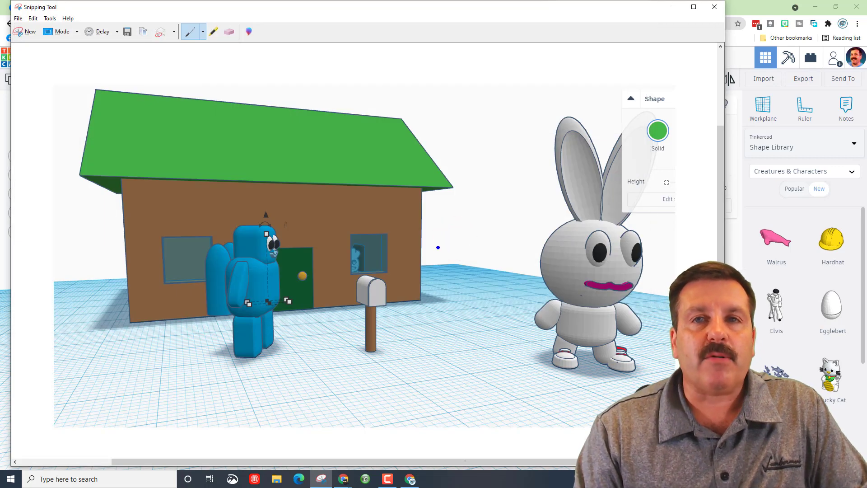
Switch to Google Classroom and open the Tinkercad House assignment from the Computers 4th Hr classwork
click(674, 8)
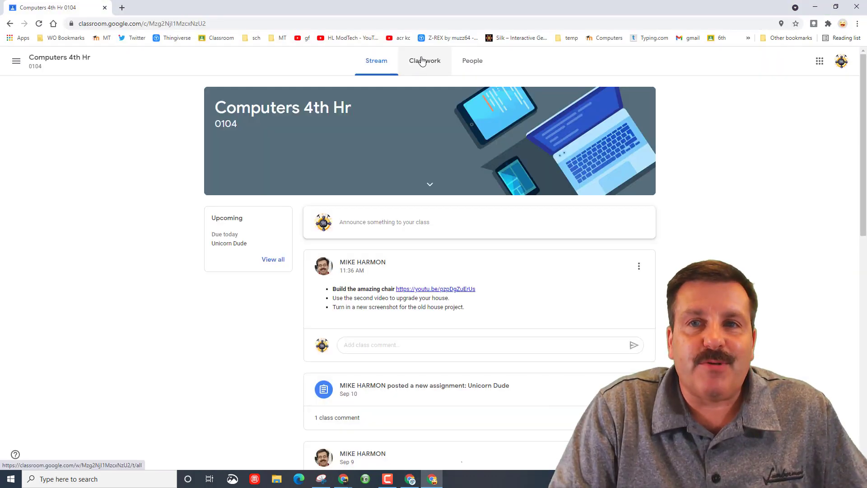
click(421, 60)
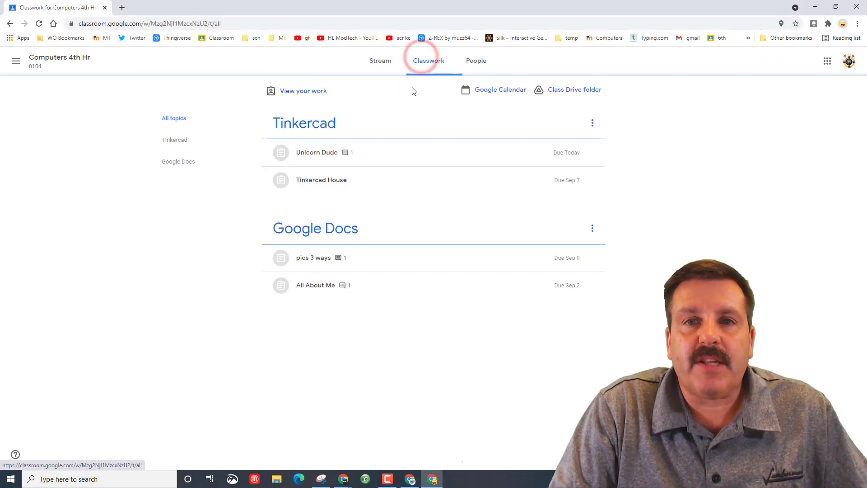
click(313, 182)
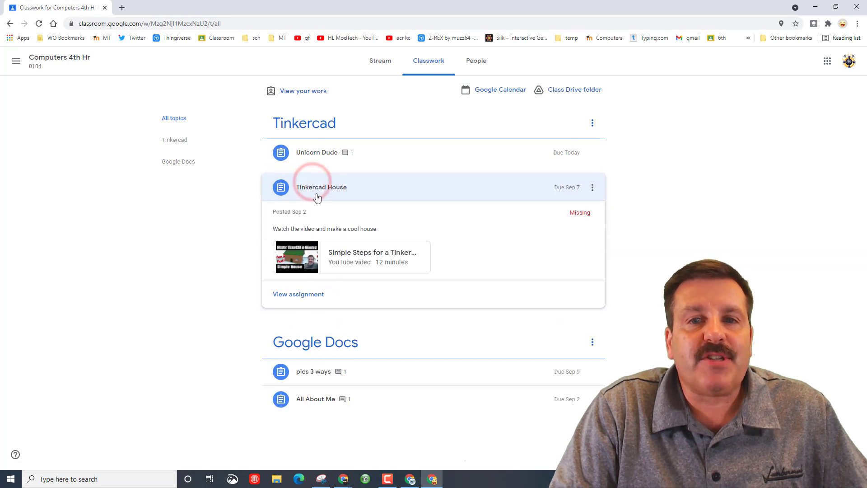
click(307, 296)
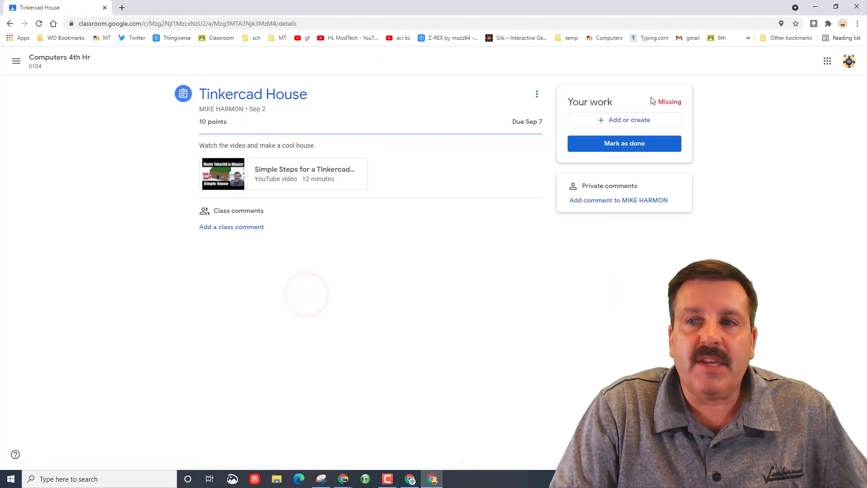
Attach house mdh.png from Downloads to the Tinkercad House assignment and turn it in
click(613, 120)
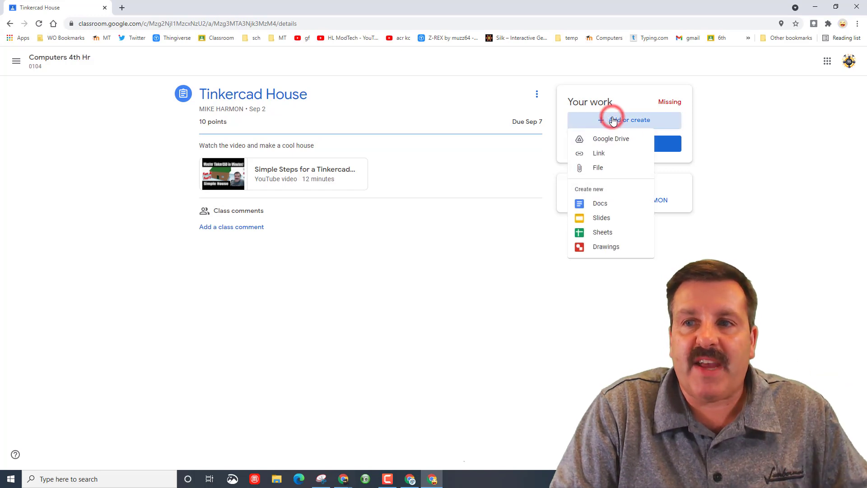
click(597, 168)
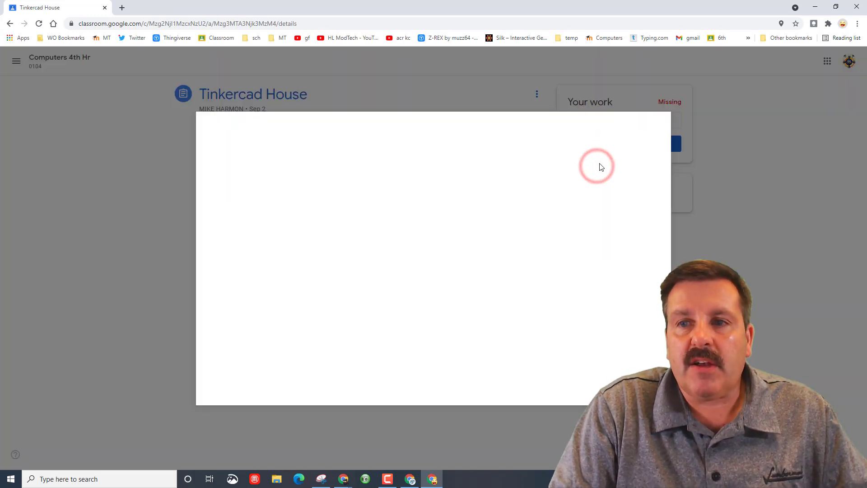
click(424, 317)
click(161, 78)
scroll(124, 194, up, 10)
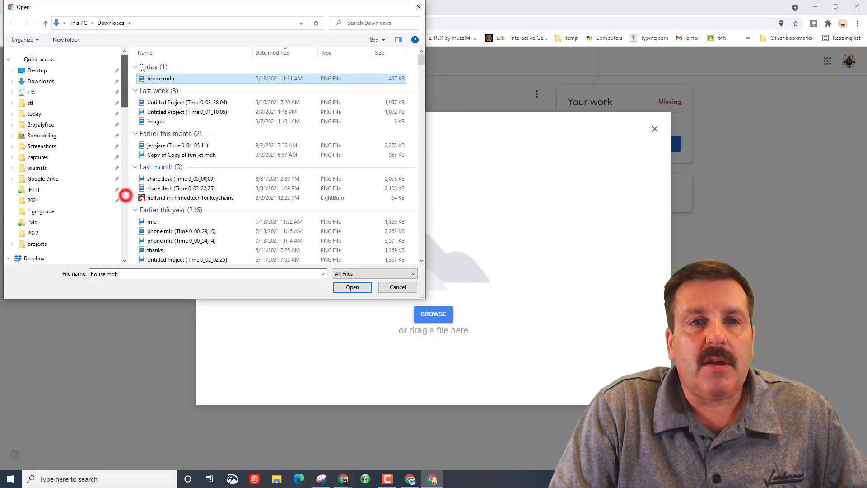
click(36, 81)
click(167, 78)
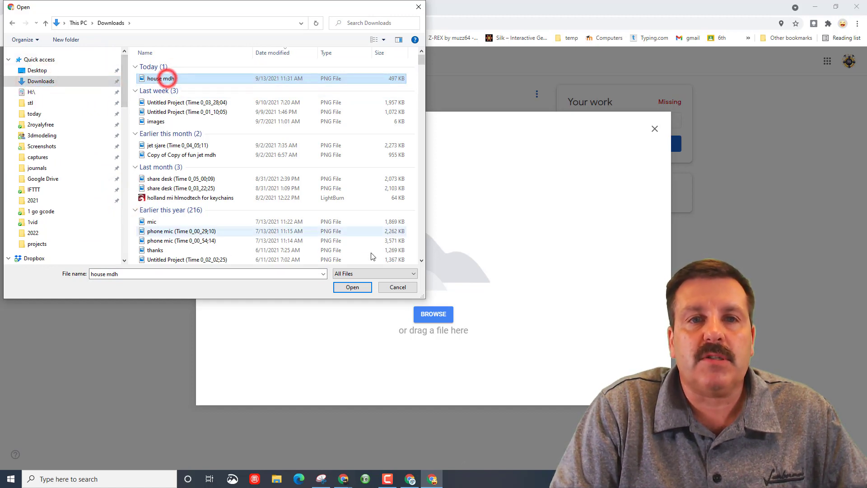
click(352, 287)
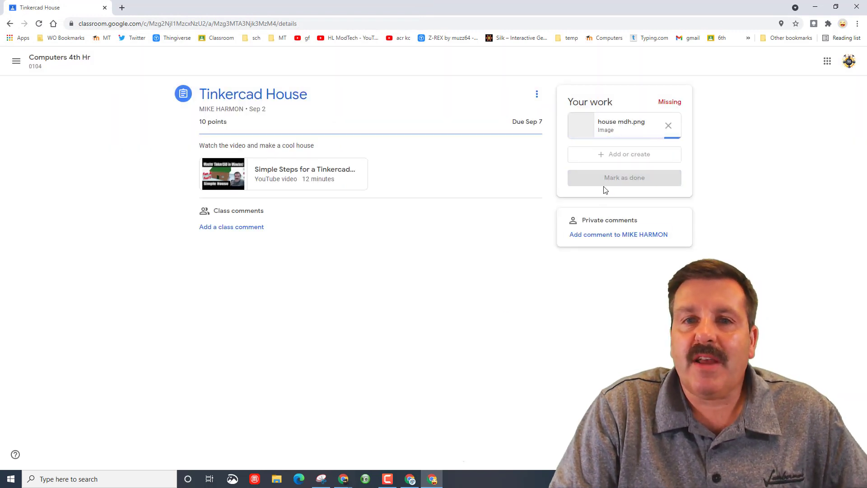
click(622, 179)
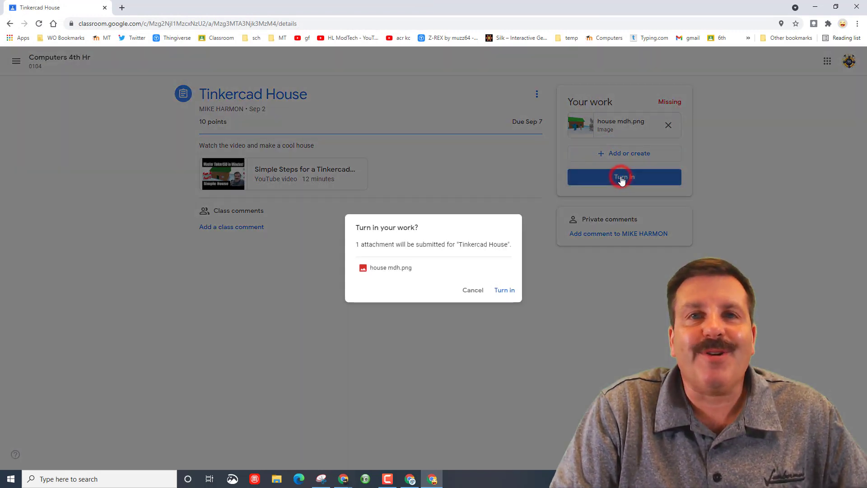
click(507, 289)
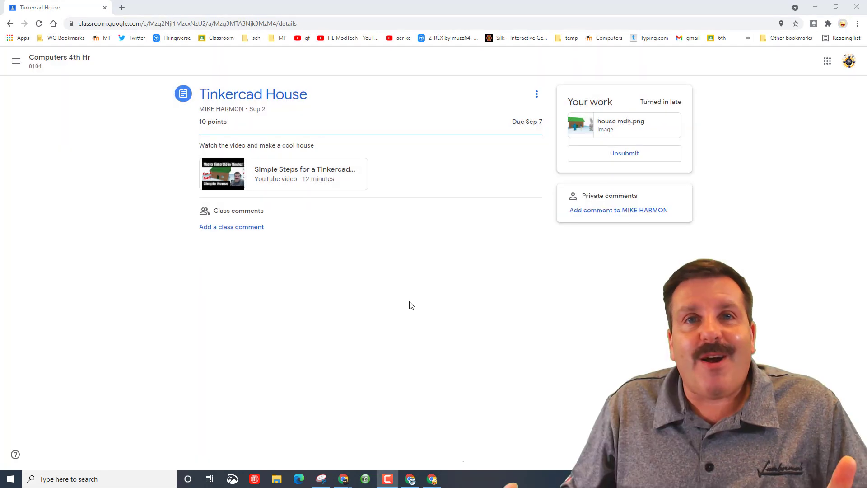